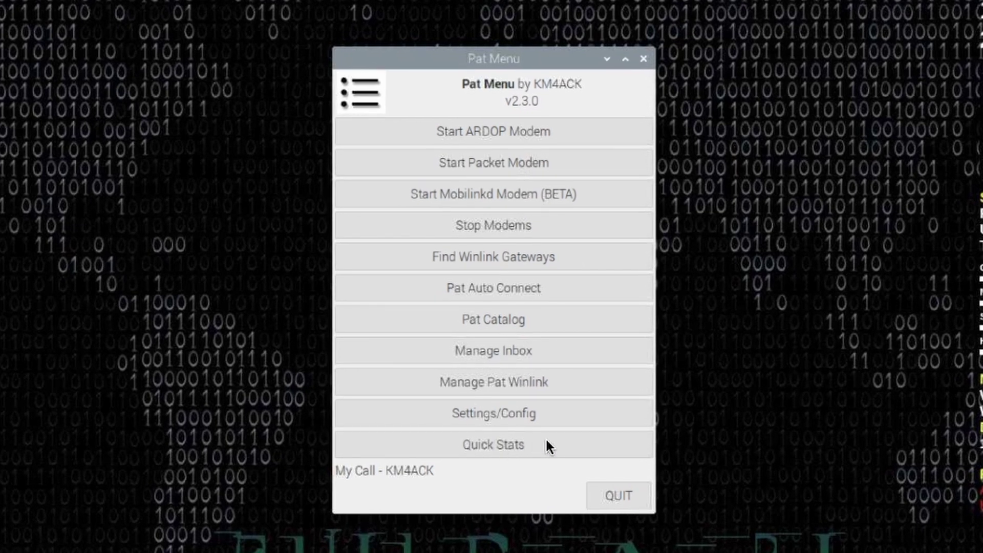
- Show Pat's Quick Stats: ARDOP speed 500, no listen modes, rig control on, port 8080
left_click(511, 442)
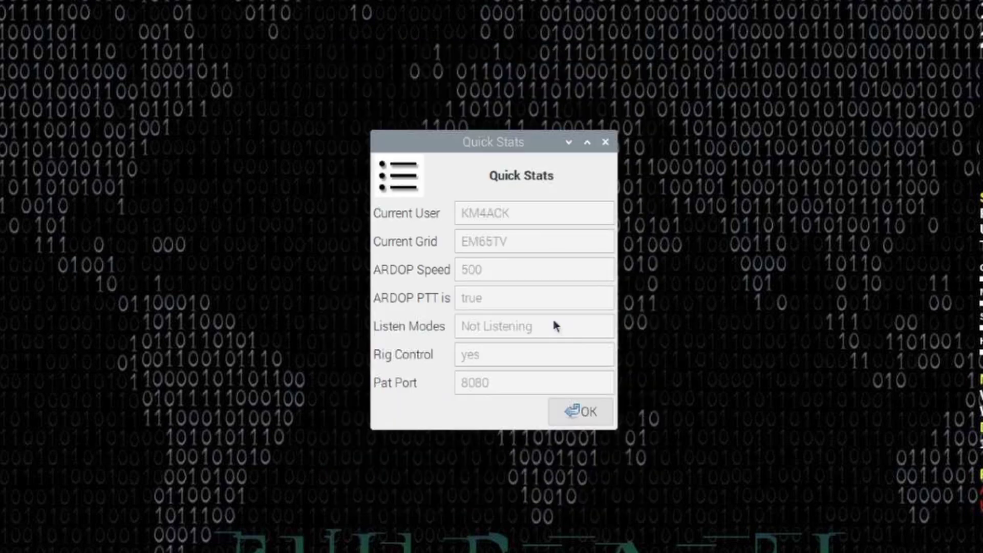
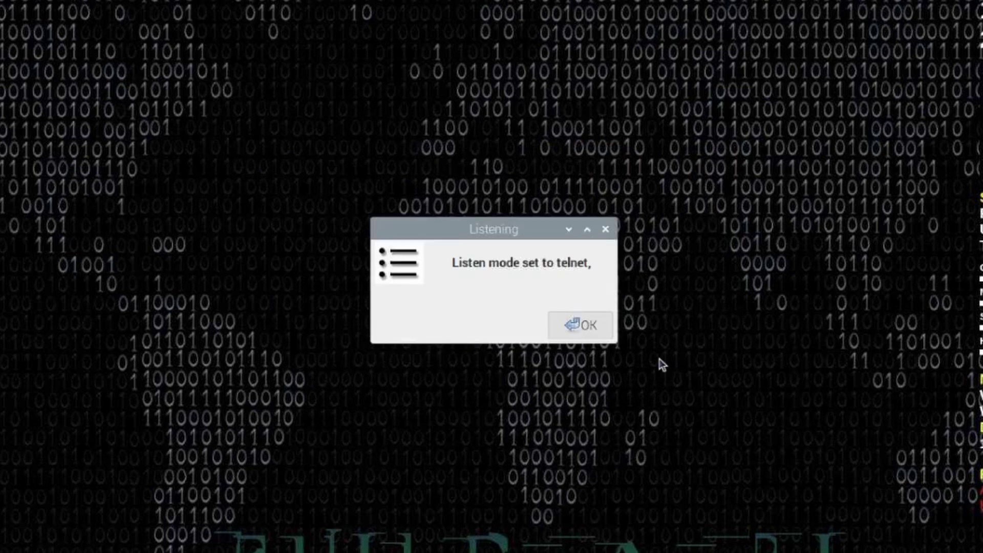
- Accept the telnet listening confirmation and return to the Manage Pat main menu
left_click(589, 328)
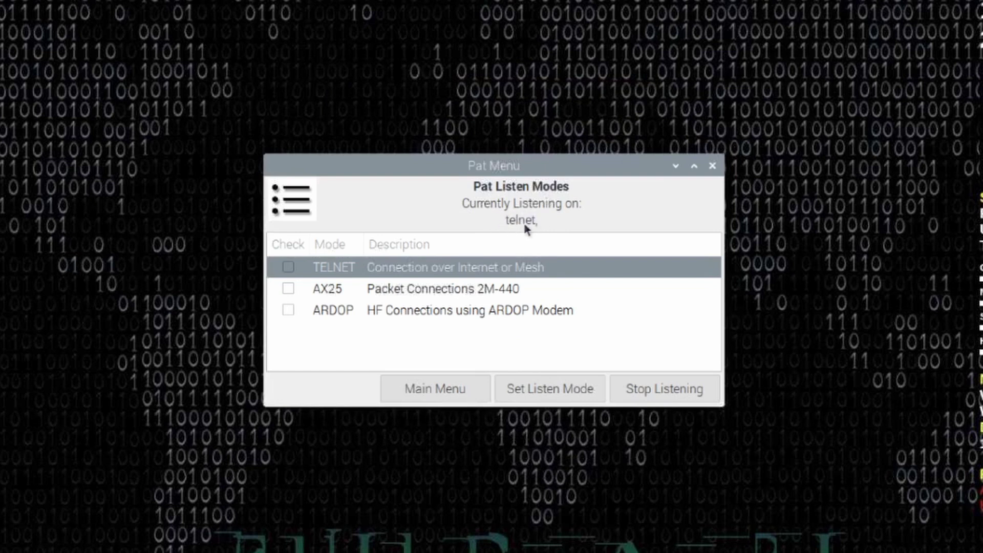
left_click(445, 389)
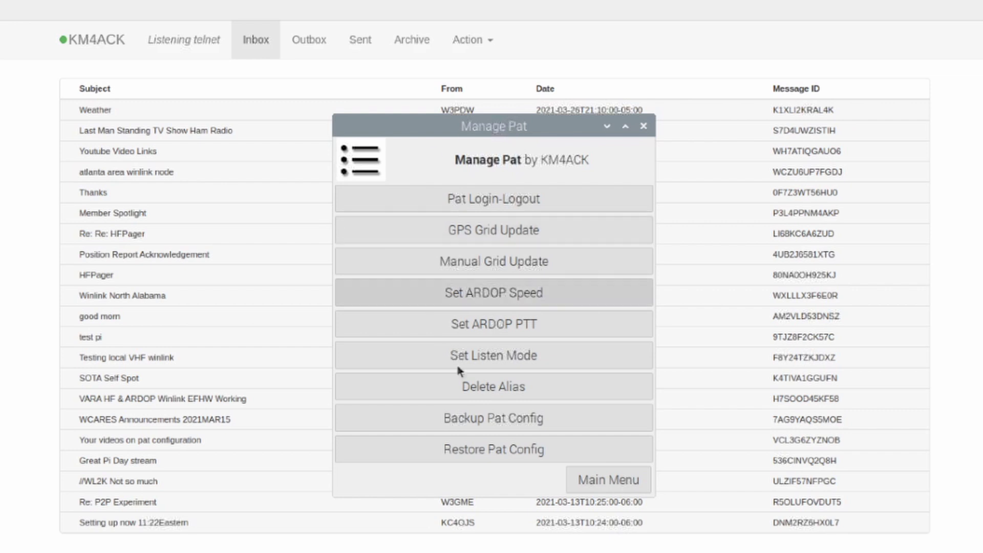
- Set the listen mode to Stop Listening and acknowledge the confirmation
left_click(513, 355)
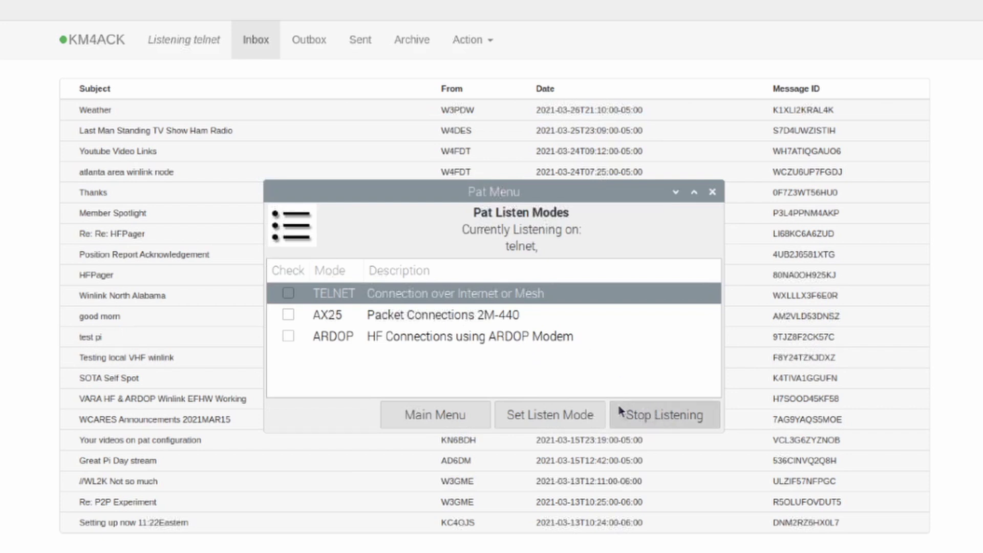
left_click(643, 418)
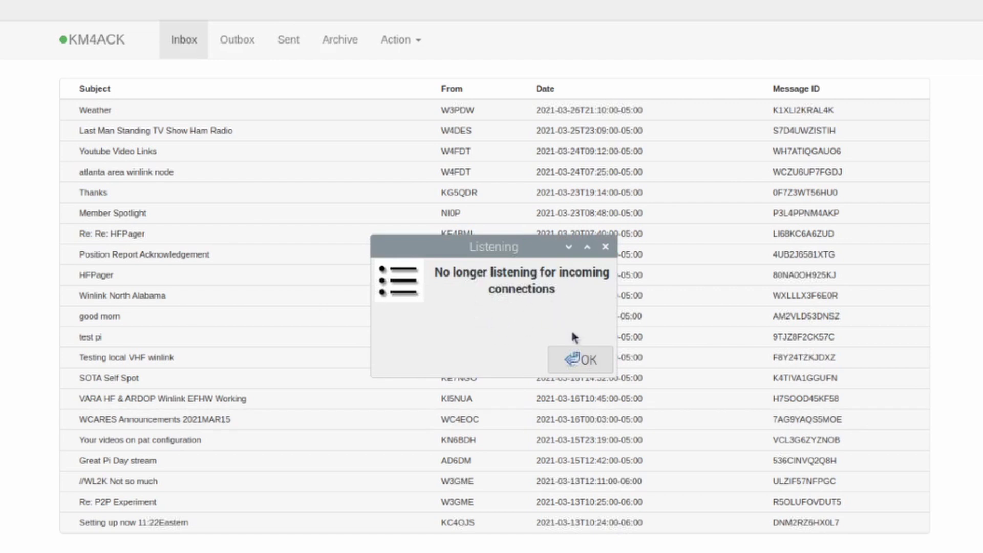
left_click(579, 361)
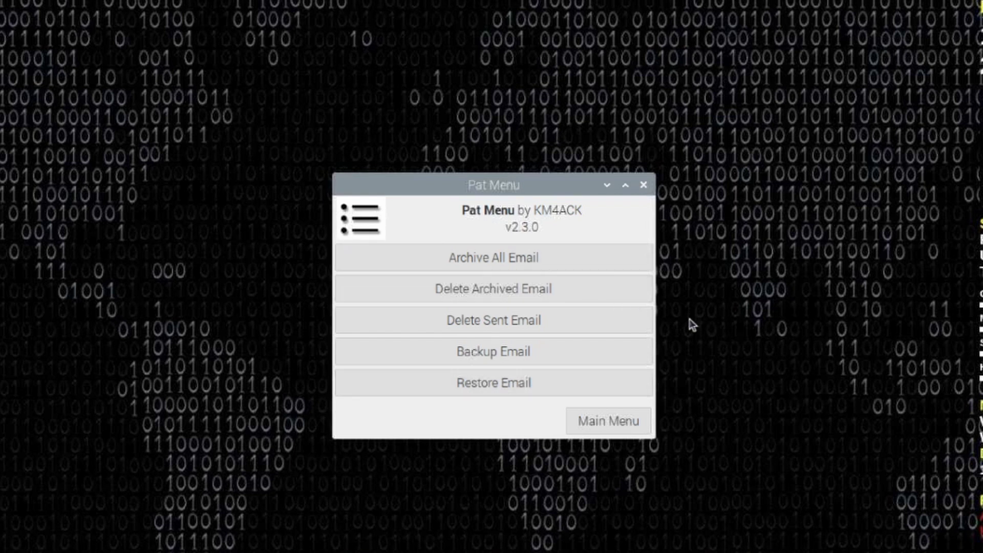
- Back up all emails with Desktop as the backup directory and acknowledge Backup Complete
left_click(495, 353)
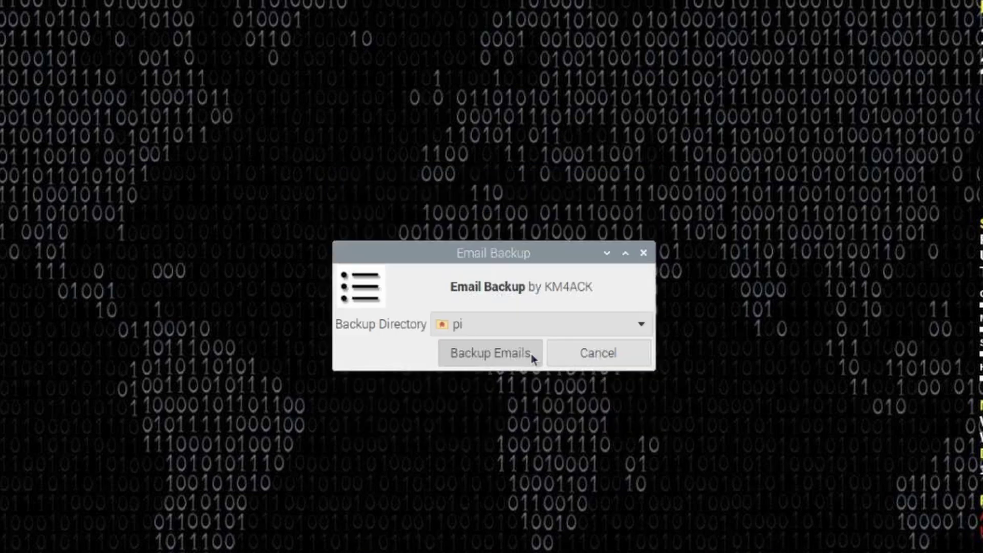
left_click(487, 319)
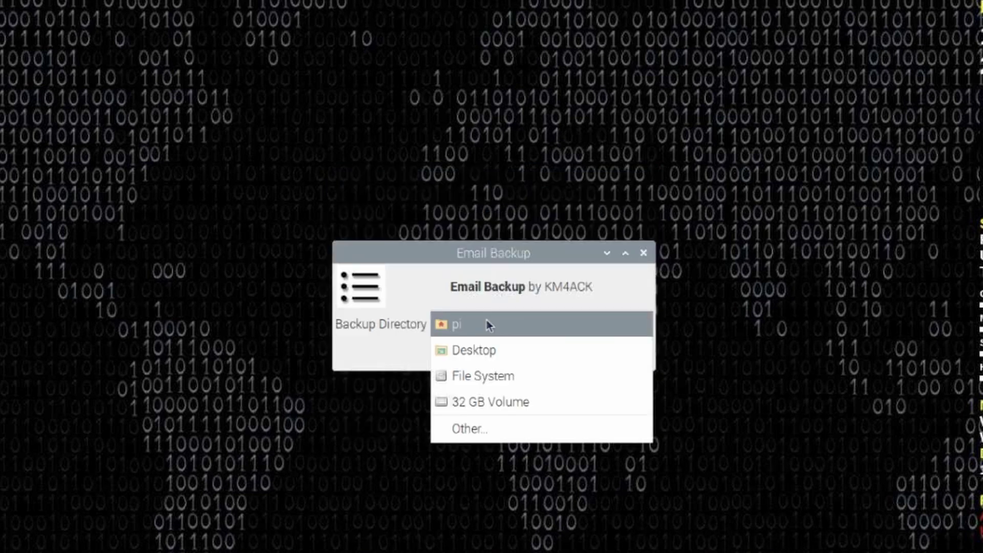
left_click(486, 351)
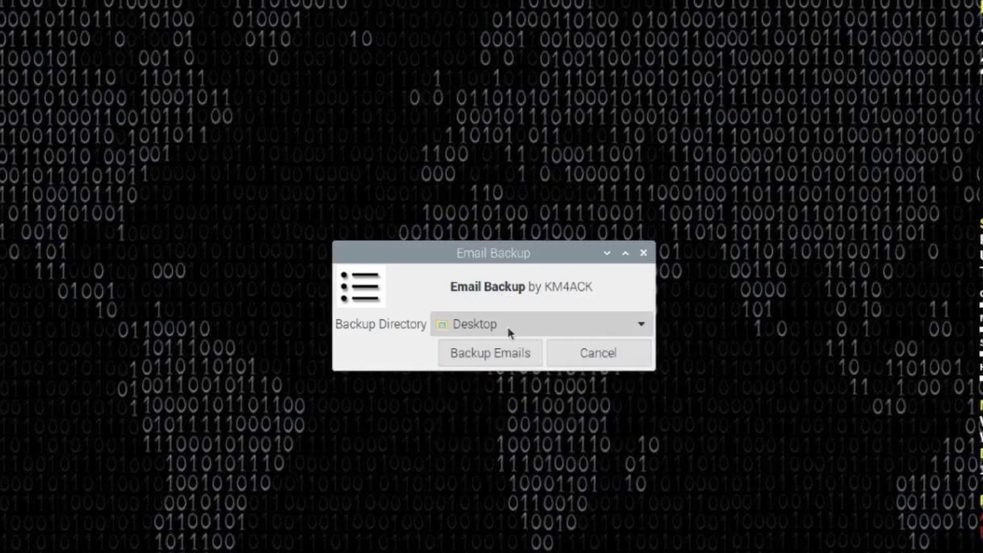
left_click(492, 358)
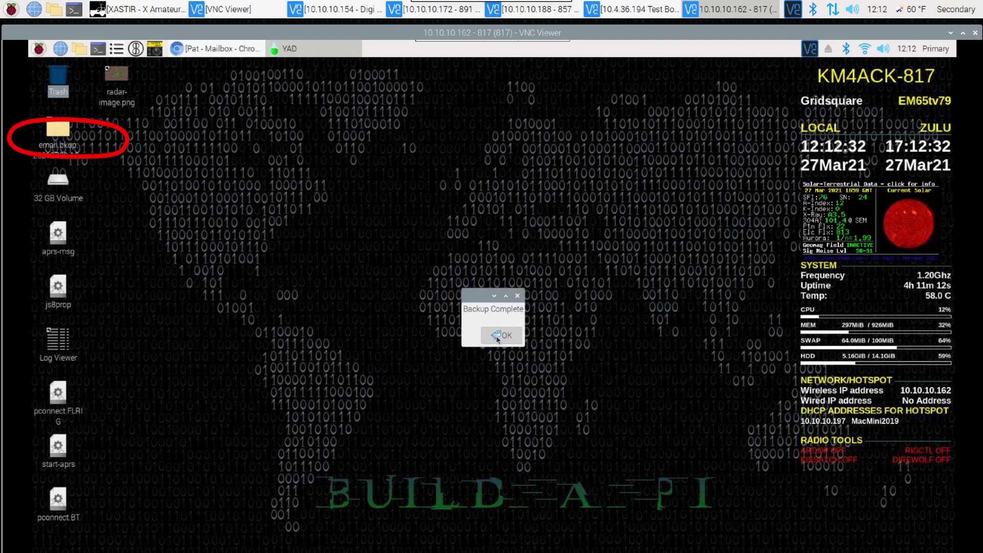
left_click(497, 336)
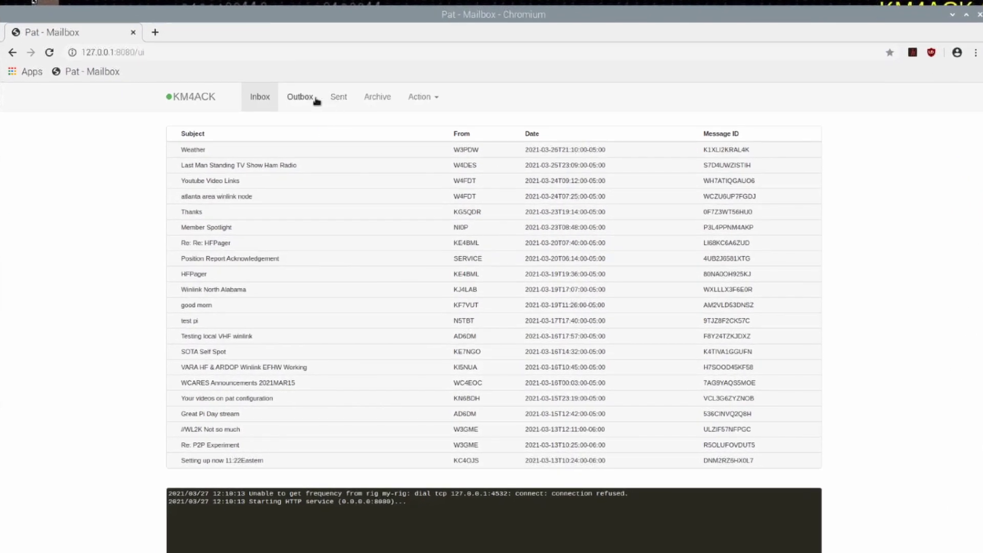
- Browse the Outbox, Sent and Archive folders in the mailbox, then return to the Inbox
left_click(301, 100)
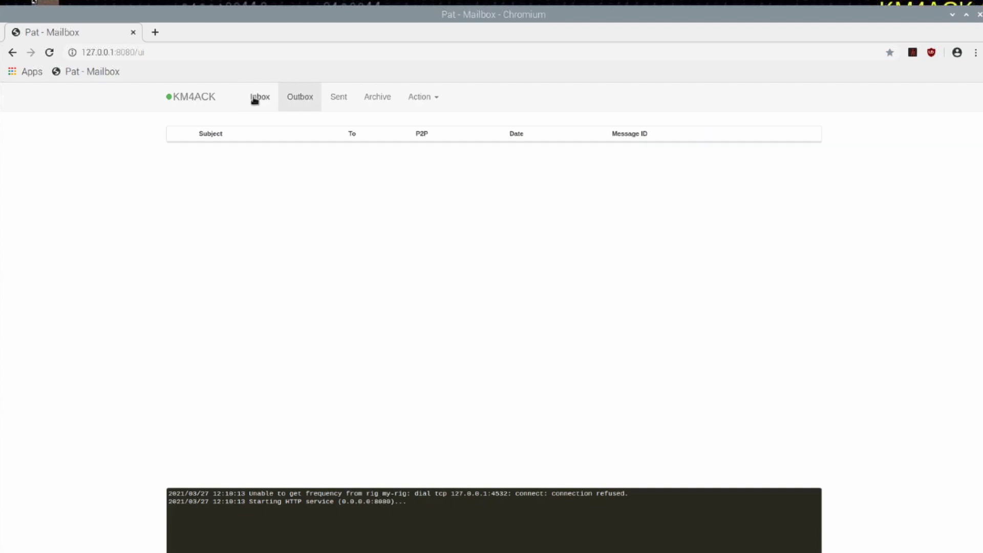
left_click(339, 101)
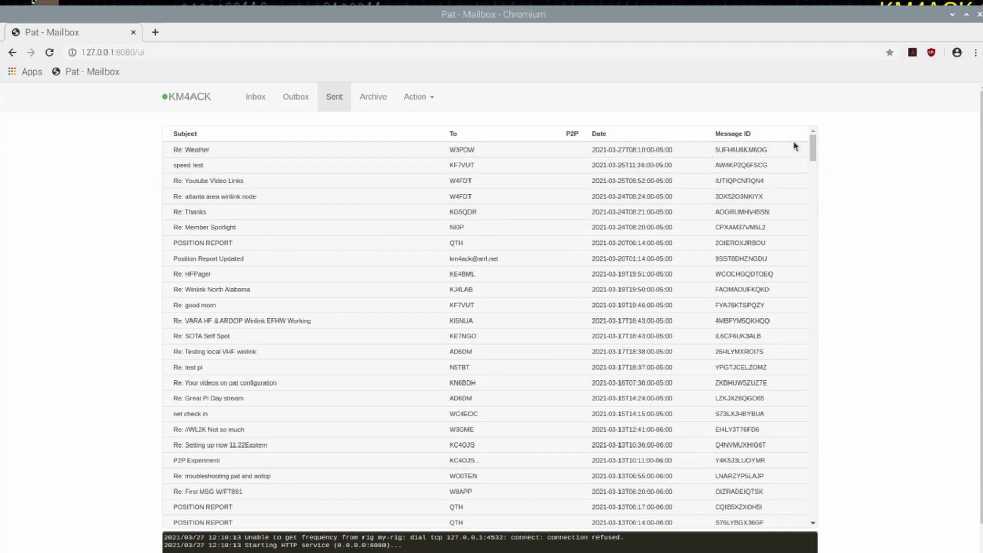
left_click_drag(812, 148, 454, 132)
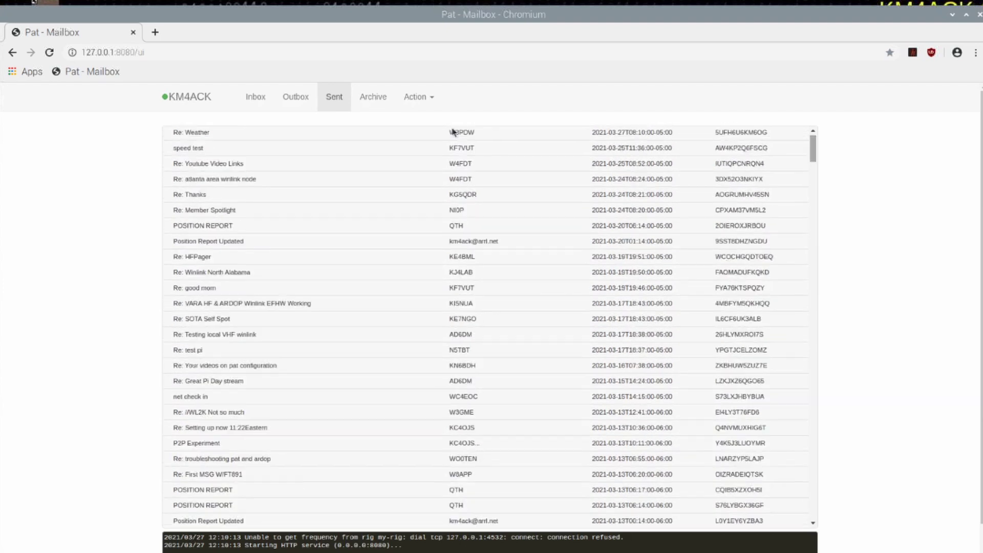
left_click(370, 97)
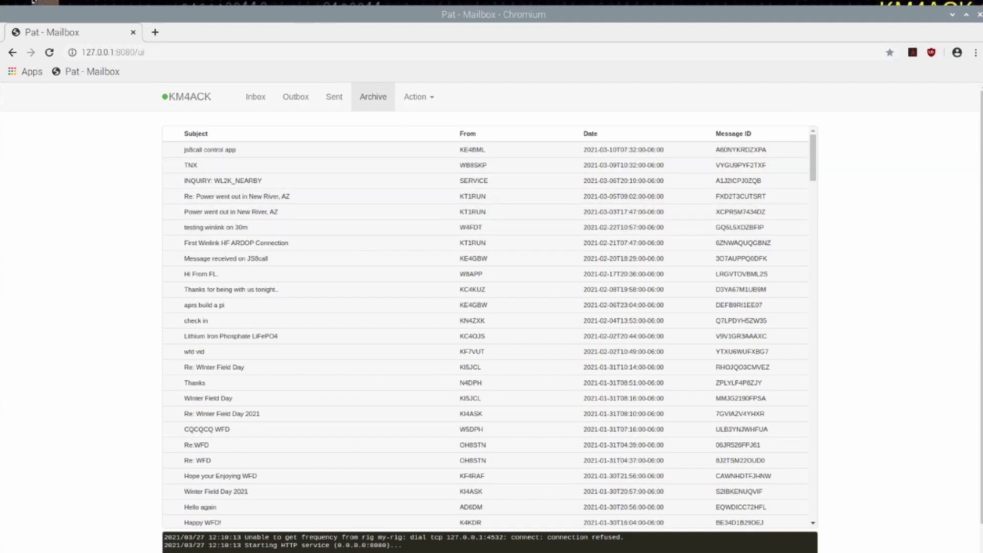
left_click(254, 98)
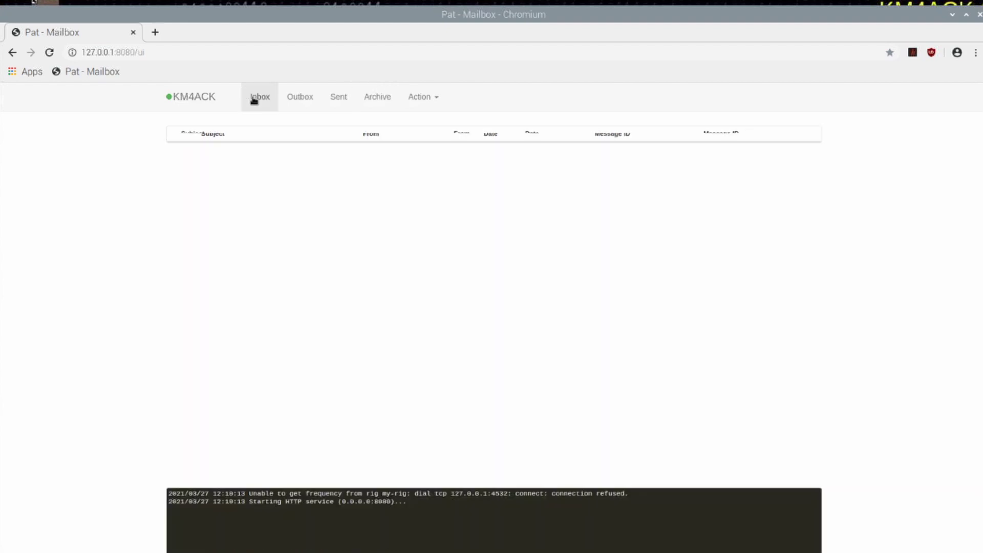
- Archive all inbox emails and verify they appear in the mailbox's Archive folder
left_click(34, 2)
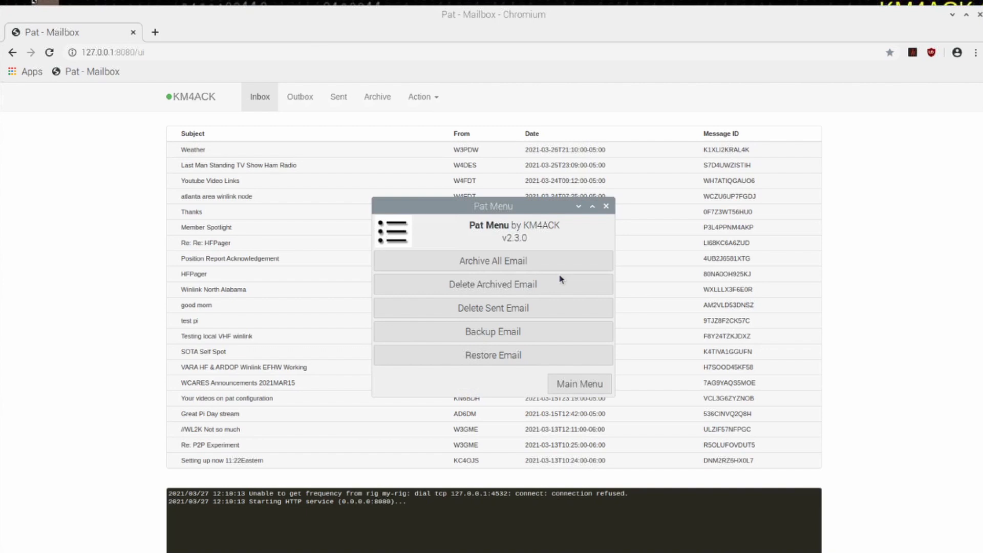
left_click(494, 263)
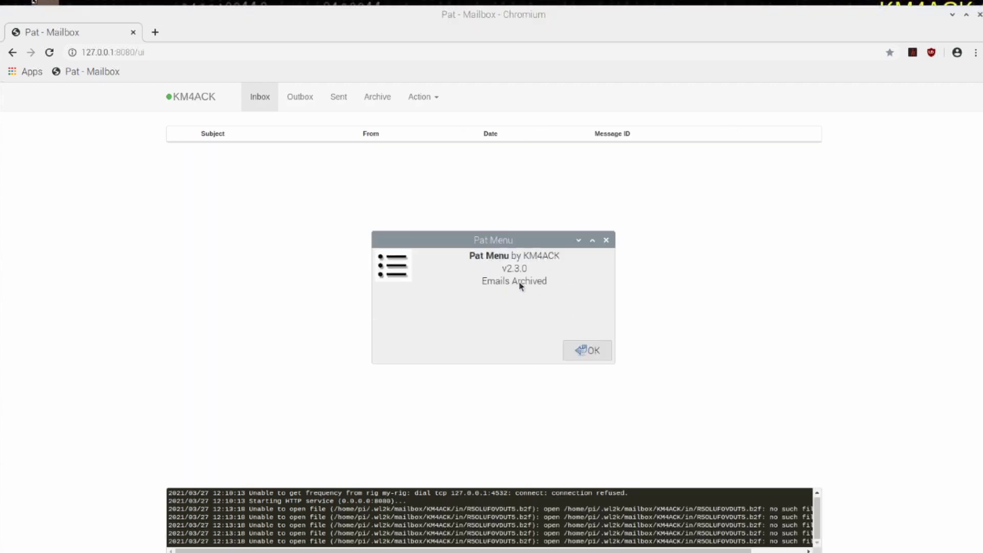
left_click(589, 351)
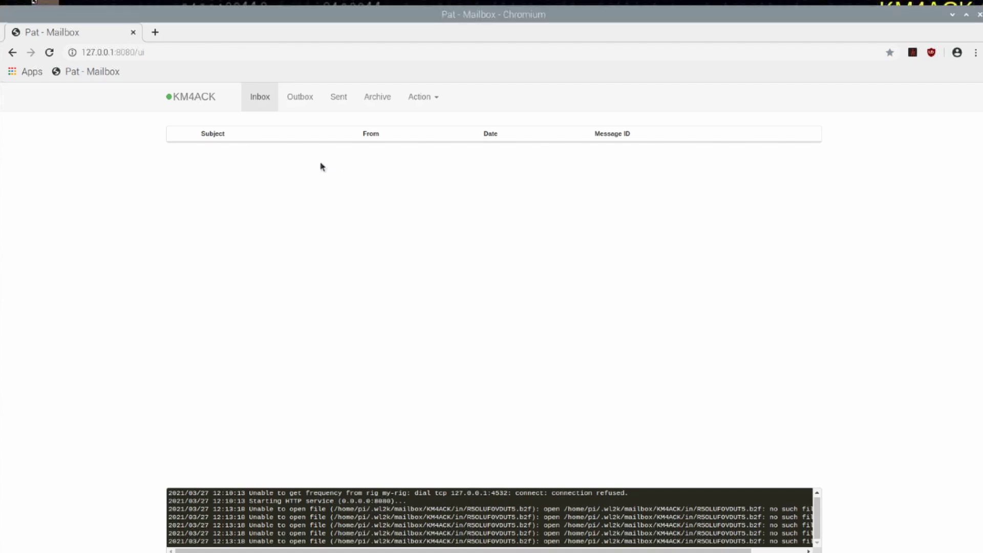
left_click(237, 29)
left_click(377, 99)
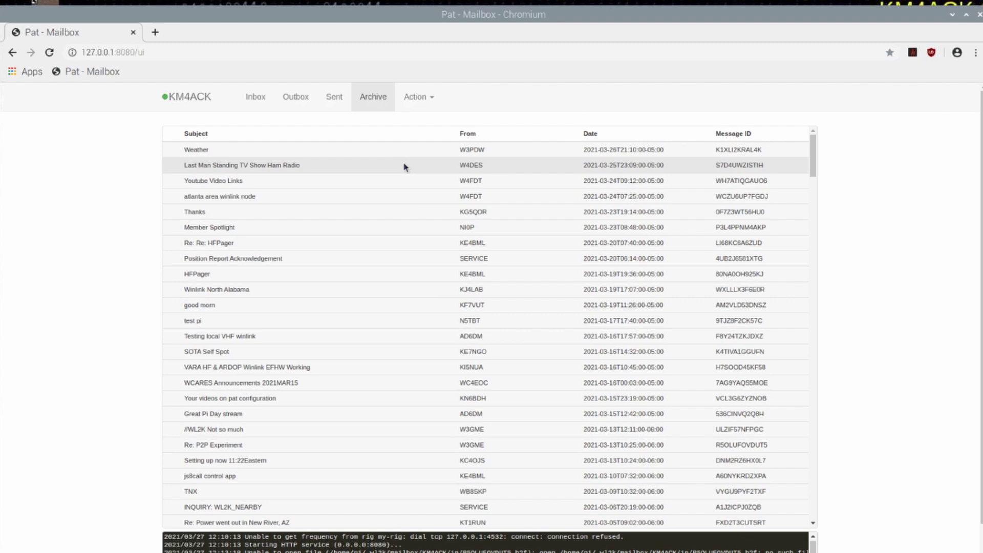
- Delete all archived emails, confirming with Yes I'm Sure and dismissing the notice
left_click(331, 4)
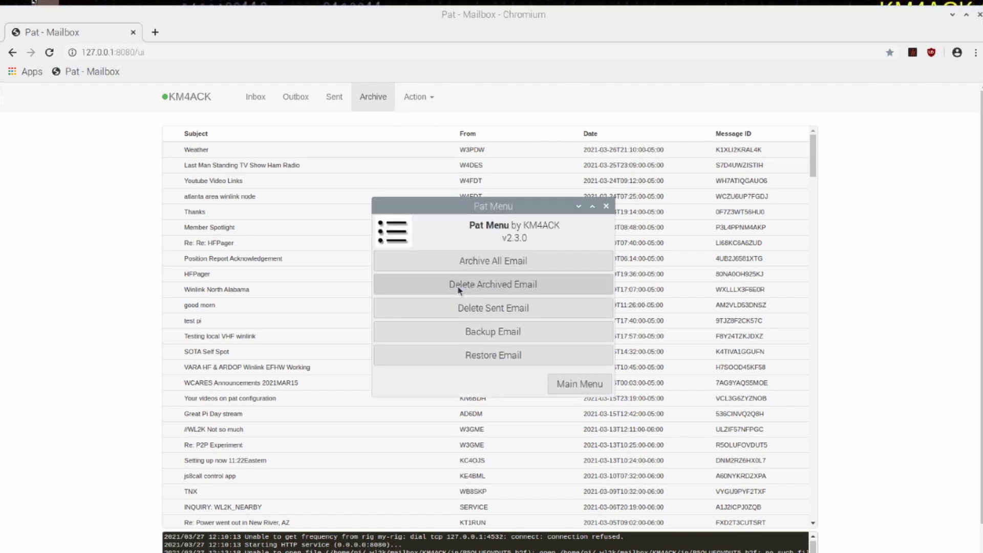
left_click(504, 288)
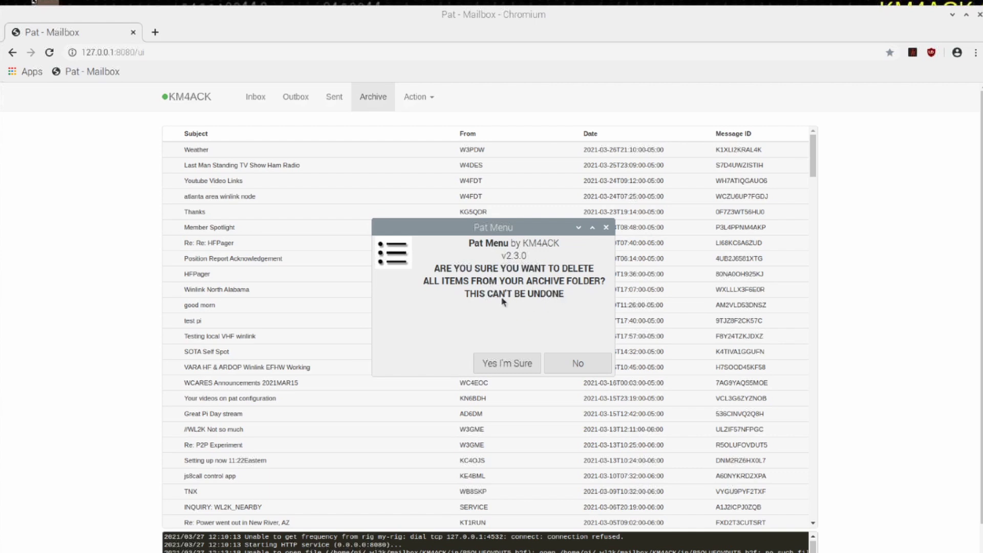
left_click(500, 363)
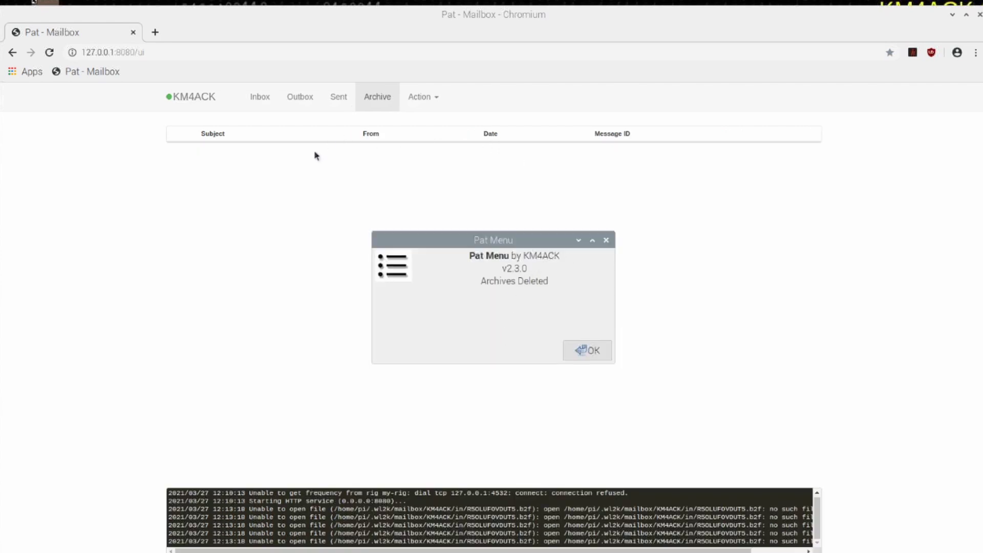
left_click(586, 349)
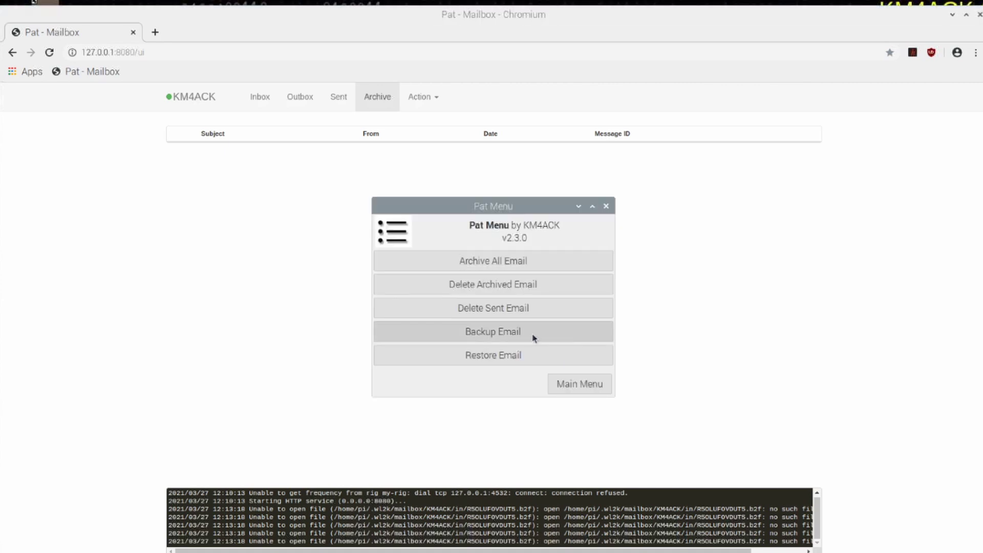
- Delete all sent emails, confirming with Yes I'm Sure
left_click(486, 309)
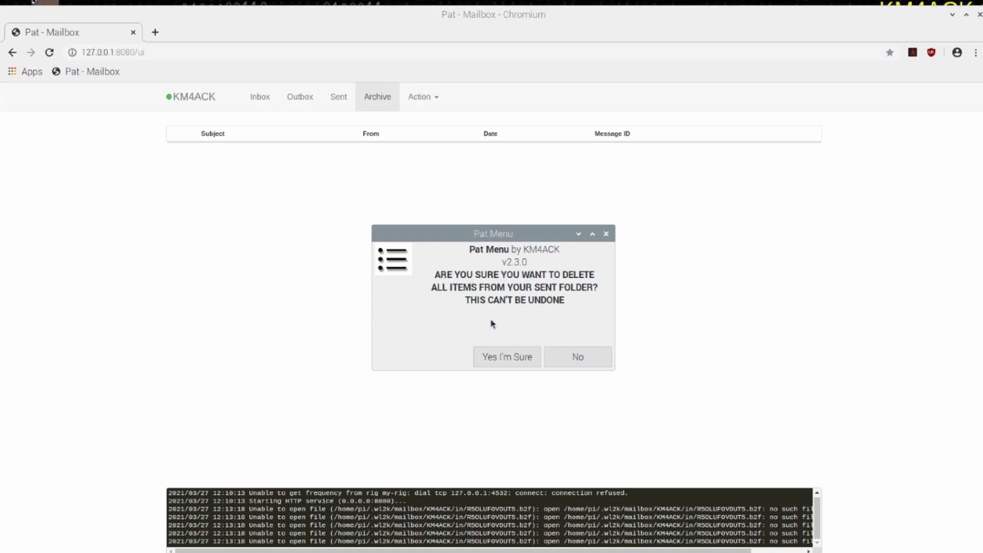
left_click(510, 360)
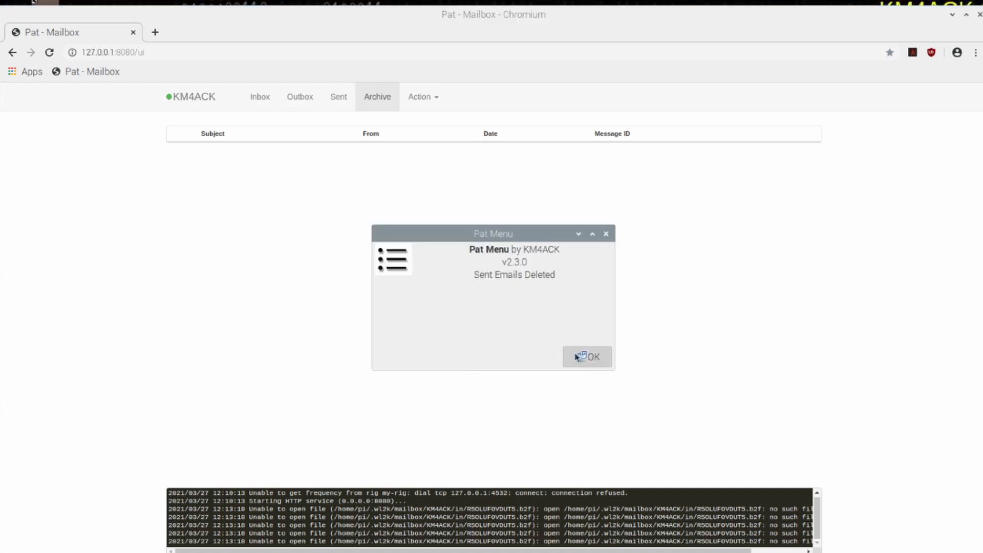
left_click(584, 357)
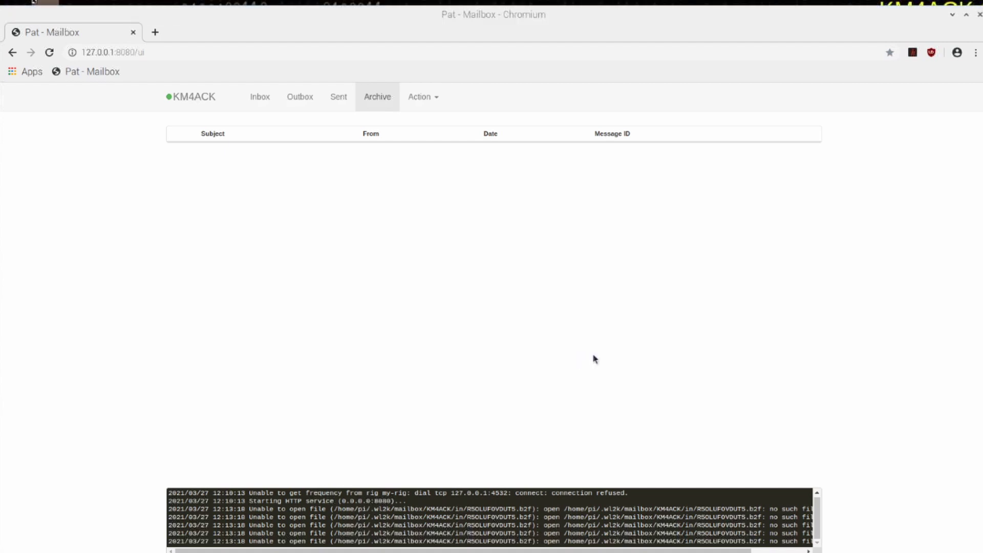
- Verify the Sent folder is empty in the mailbox, then return to the Inbox
left_click(391, 20)
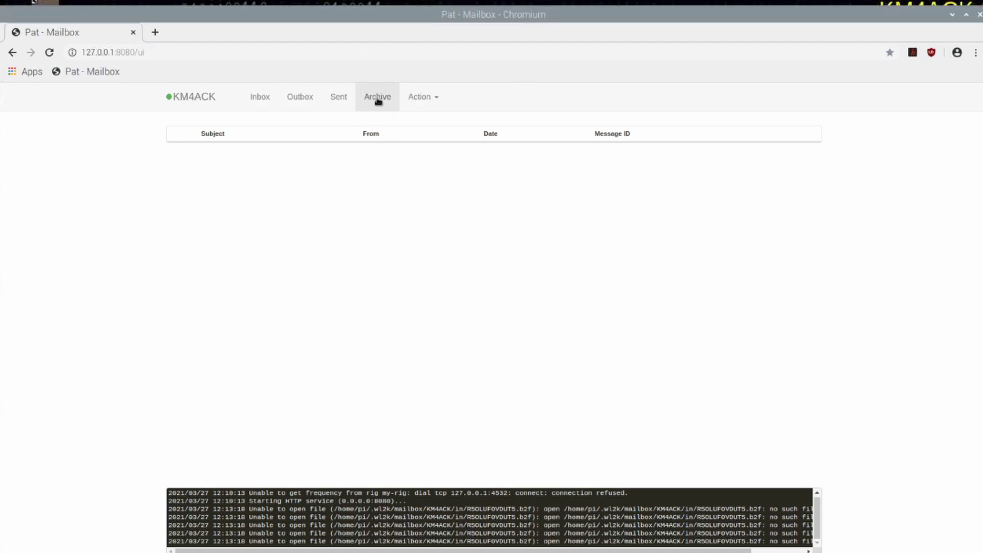
left_click(339, 98)
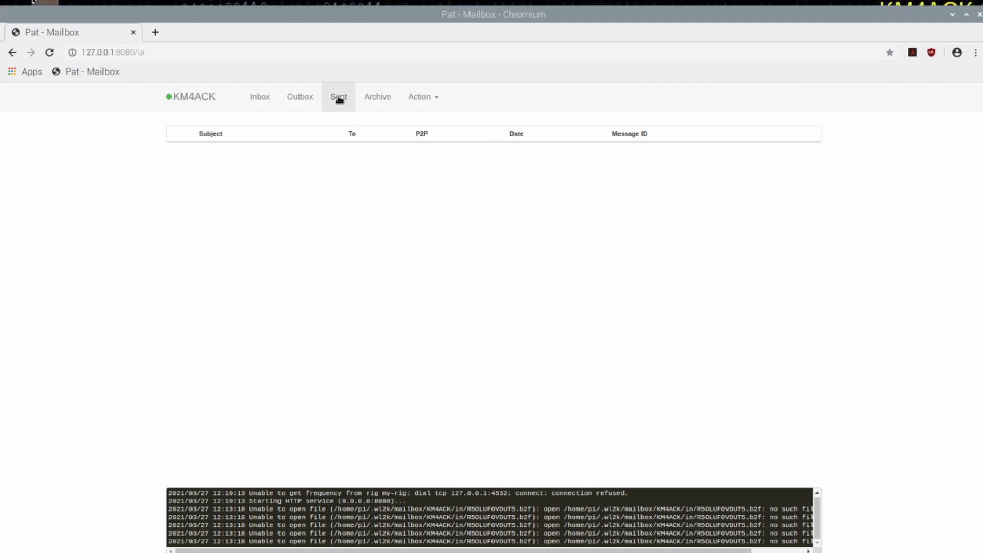
left_click(259, 100)
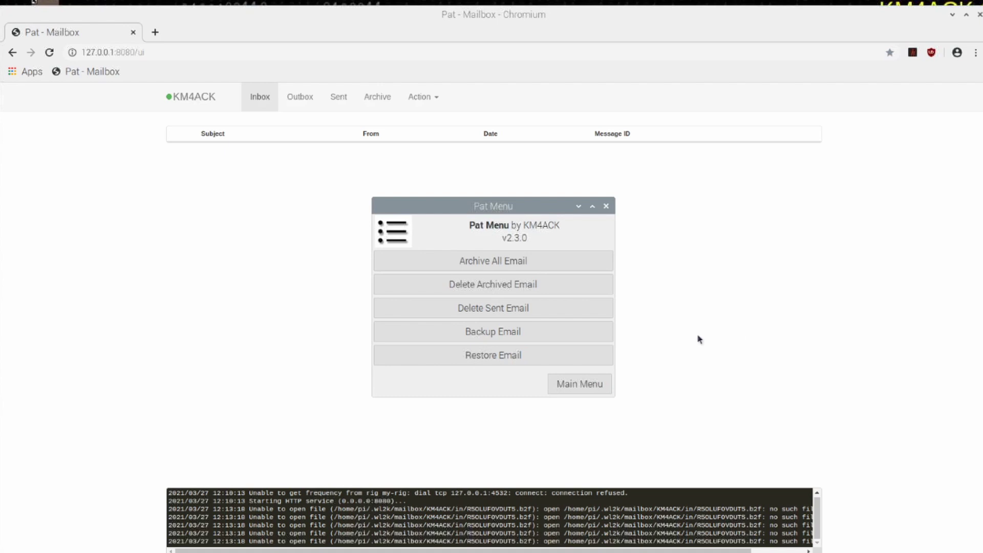
- Restore emails from the Desktop folder email.bkup.20212703-1212 and reload the mailbox page
left_click(488, 357)
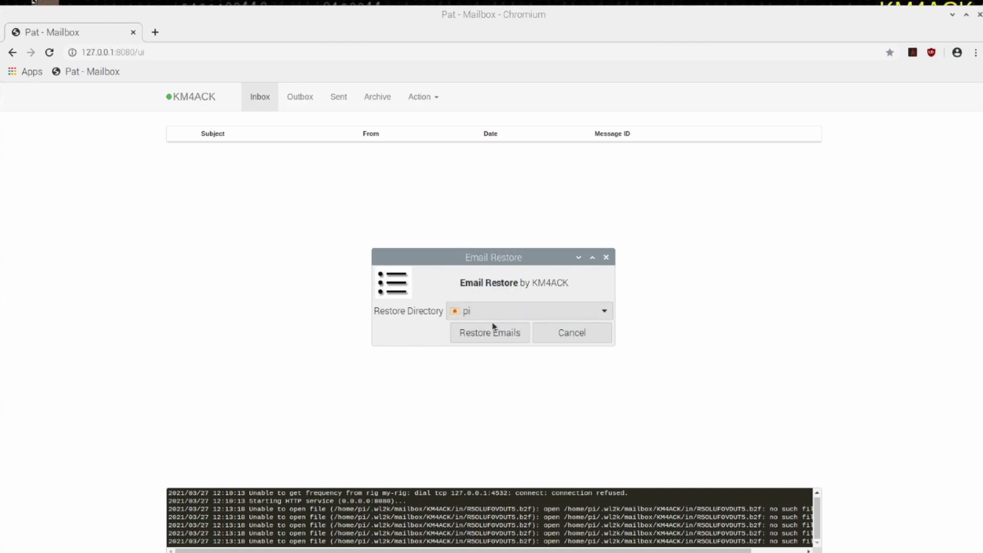
left_click(525, 312)
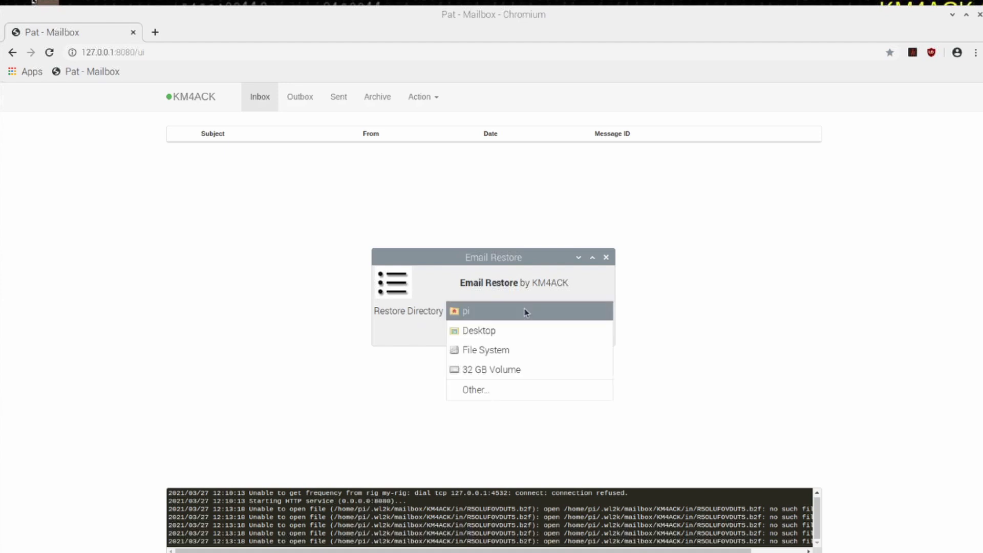
left_click(482, 393)
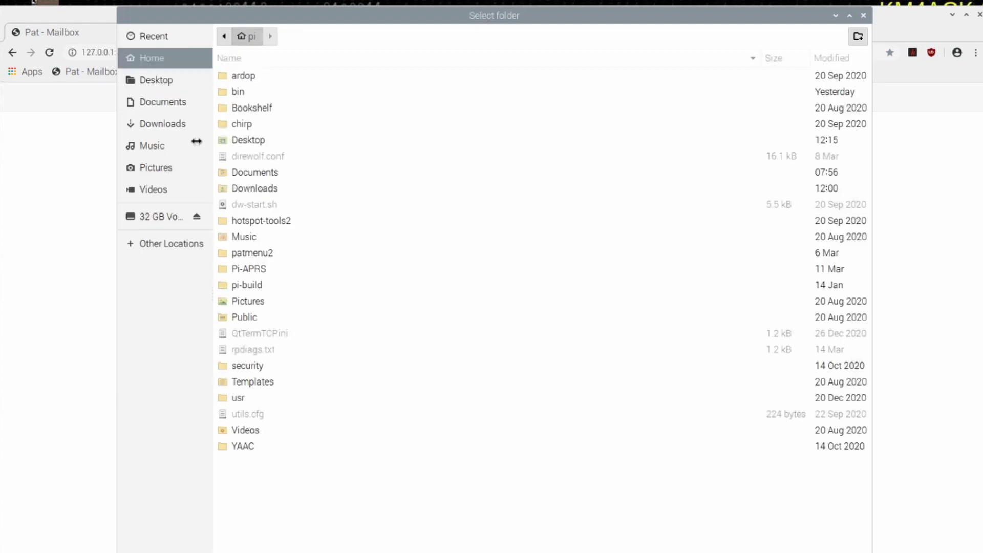
left_click(161, 83)
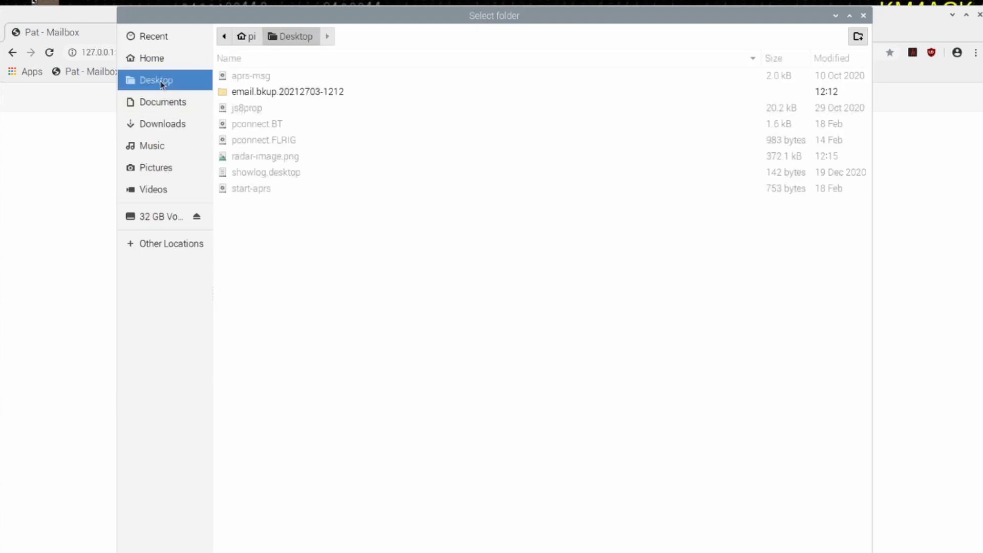
left_click(262, 94)
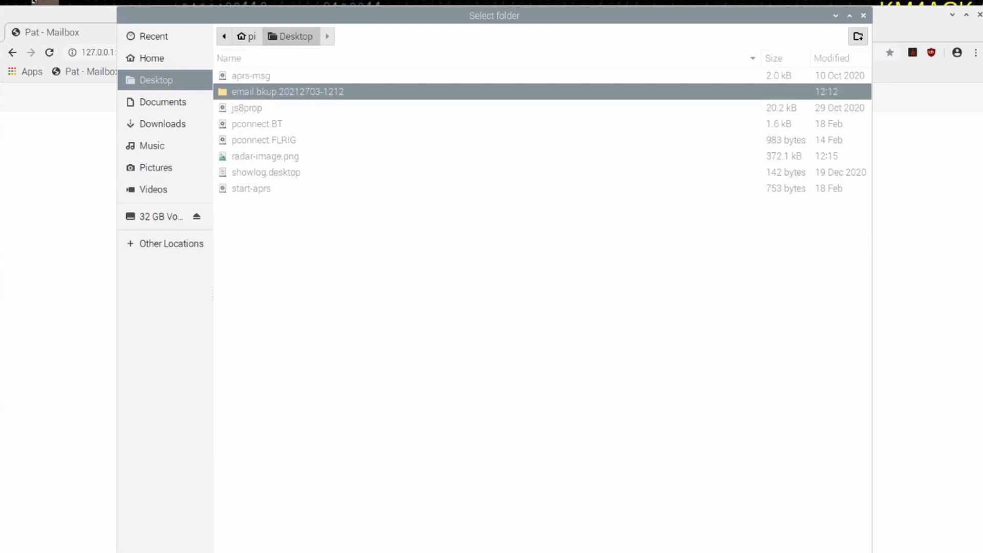
key("Return")
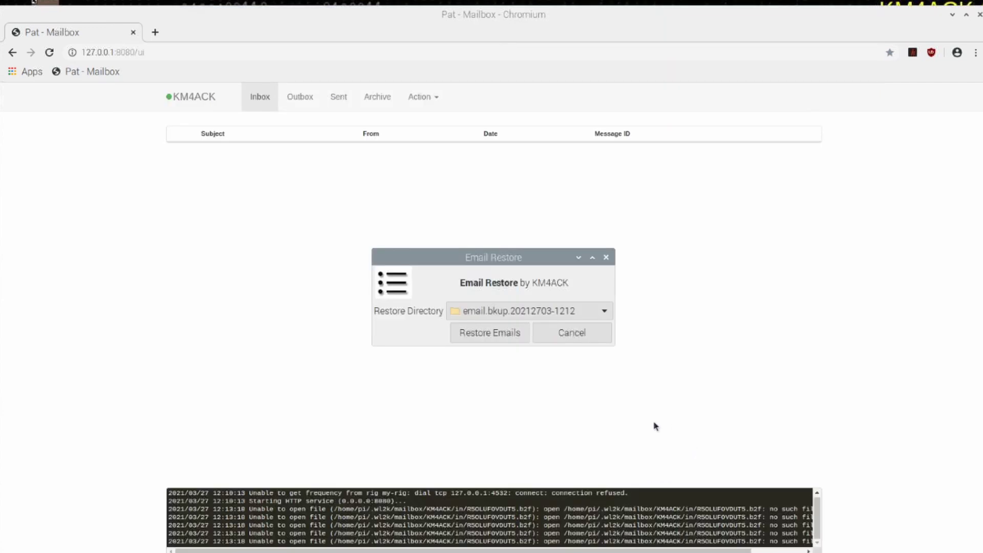
left_click(494, 334)
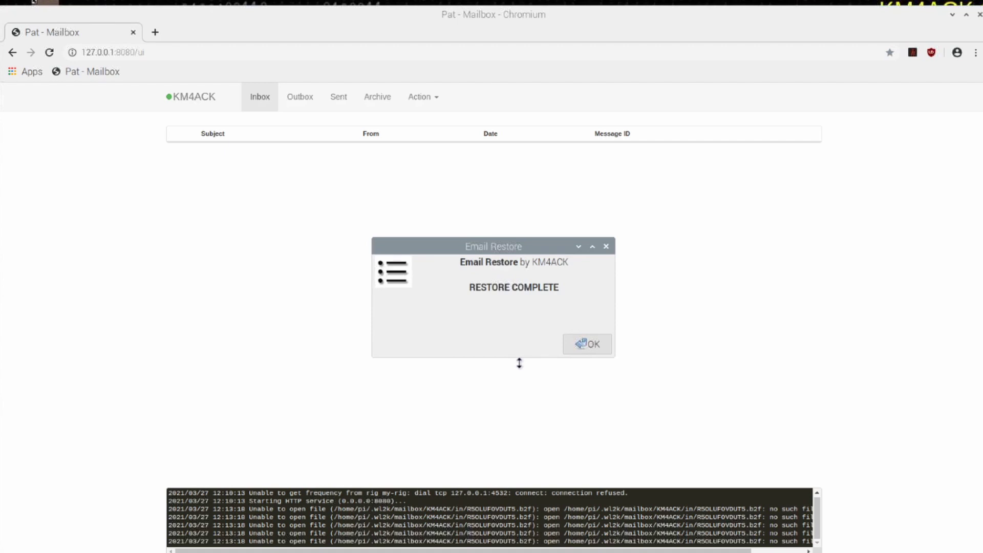
left_click(584, 344)
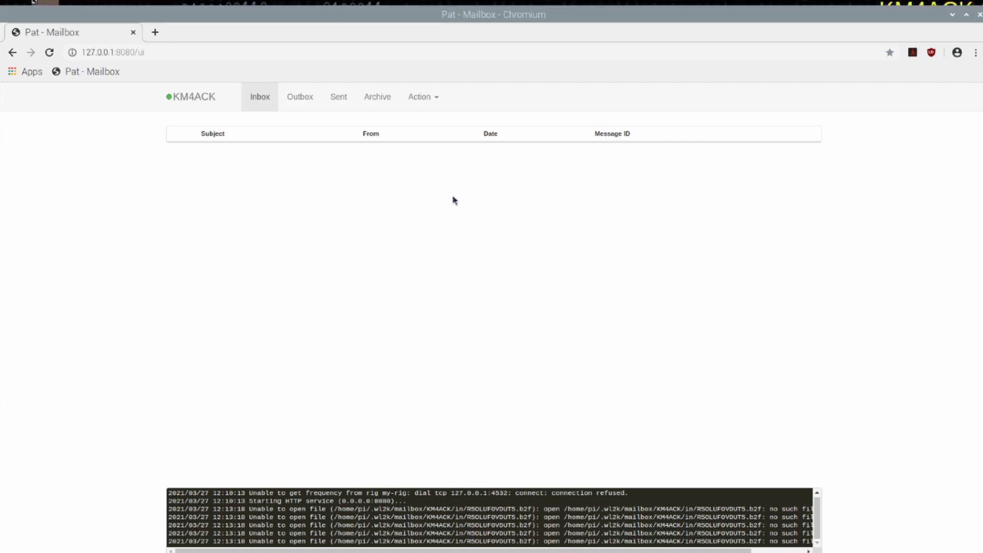
left_click(50, 53)
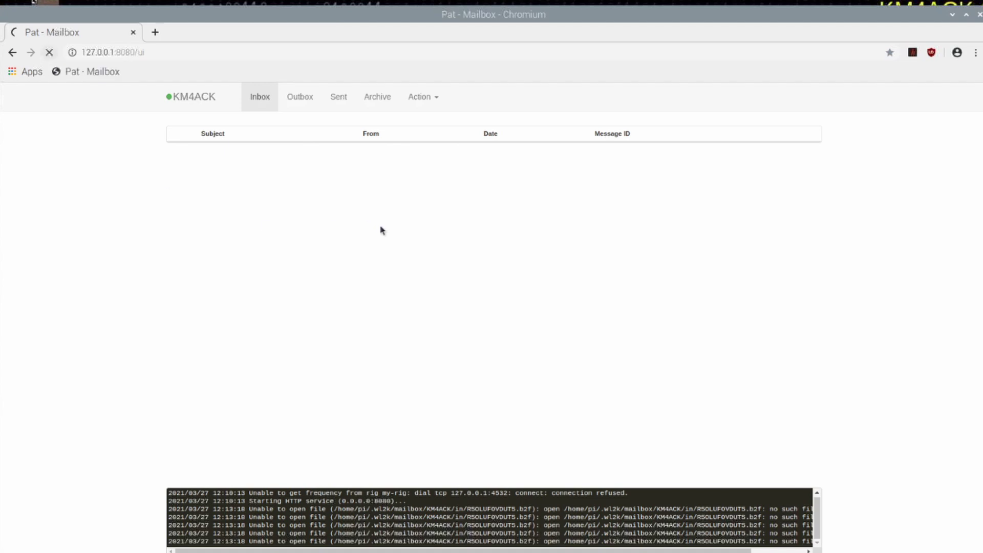